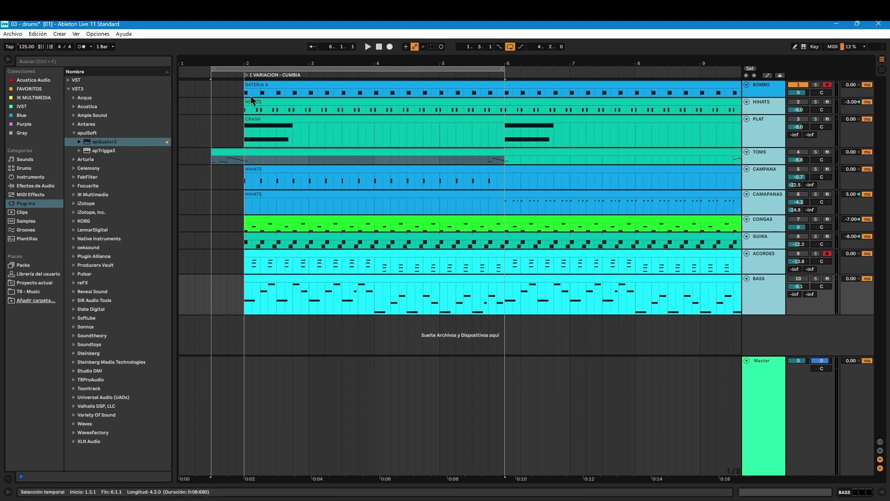
- Play the BOMBO track in a four-bar loop starting at bar 2 and activate the HIHATS track
left_click_drag(251, 95, 480, 76)
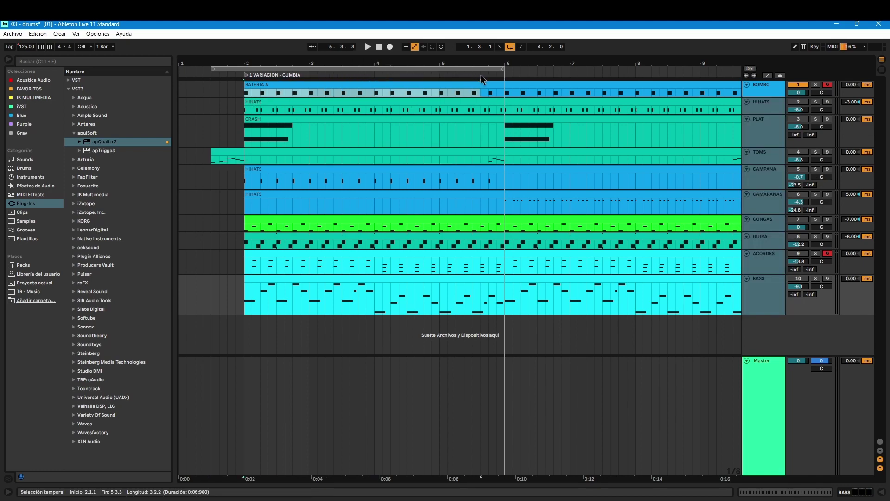
left_click(505, 87)
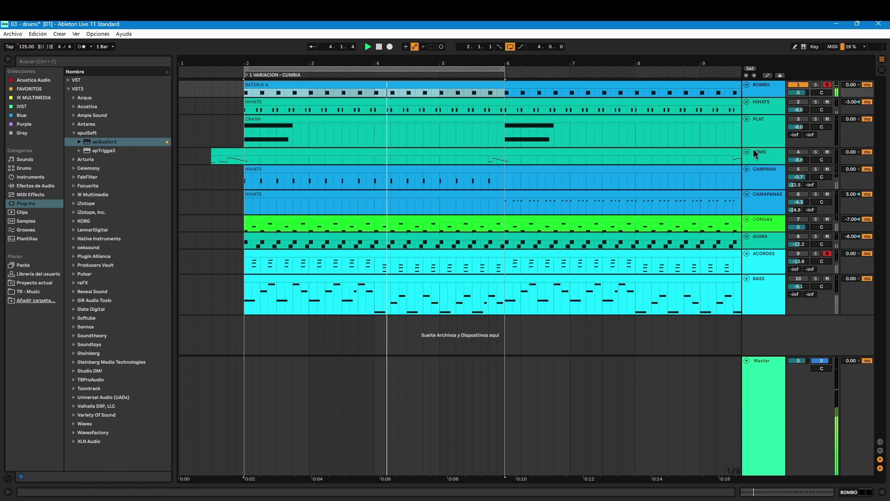
left_click(798, 102)
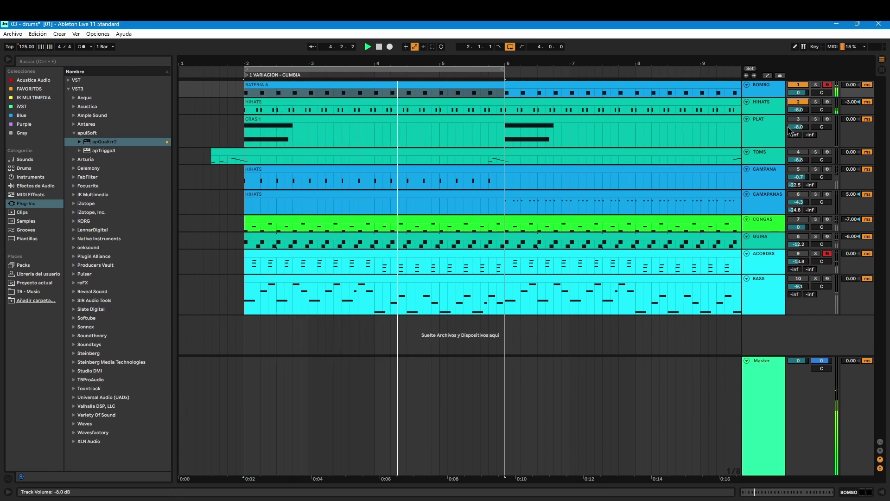
- In the HIHATS clip, loop the first beat with length 0.1.0 and activate the muted C-1 note at 1.1.3
double_click(452, 106)
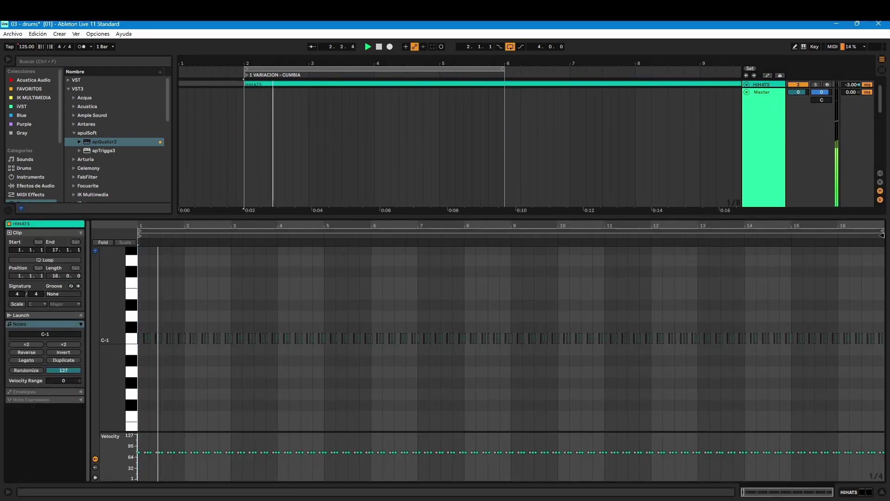
mouse_move(883, 235)
left_mouse_down()
mouse_move(148, 235)
mouse_move(155, 232)
mouse_move(155, 340)
left_mouse_up()
left_click(16, 260)
left_click_drag(201, 228, 339, 227)
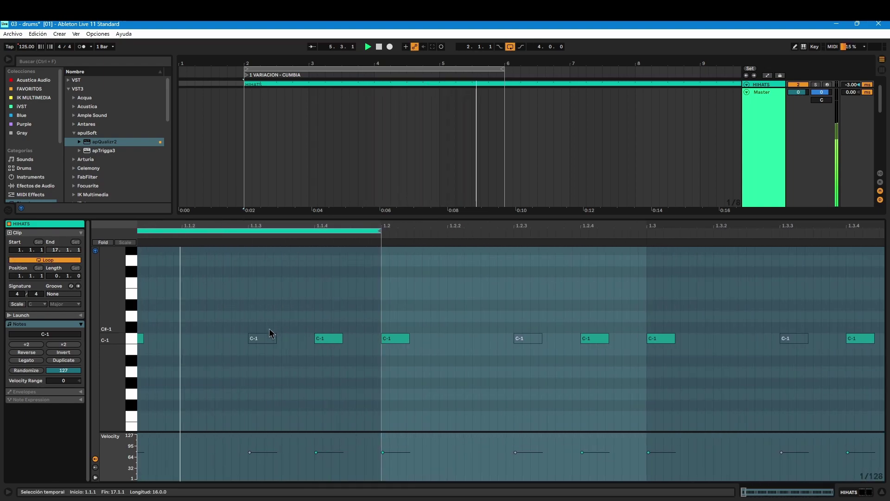
left_click(270, 337)
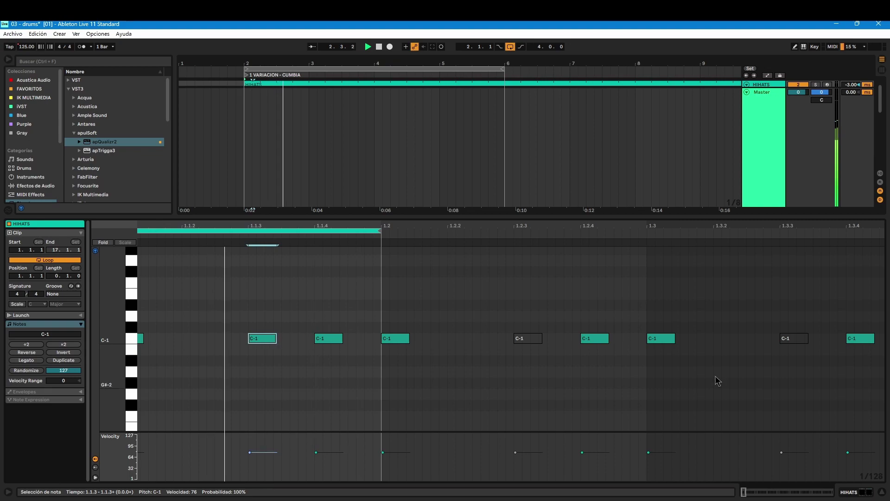
left_click(883, 491)
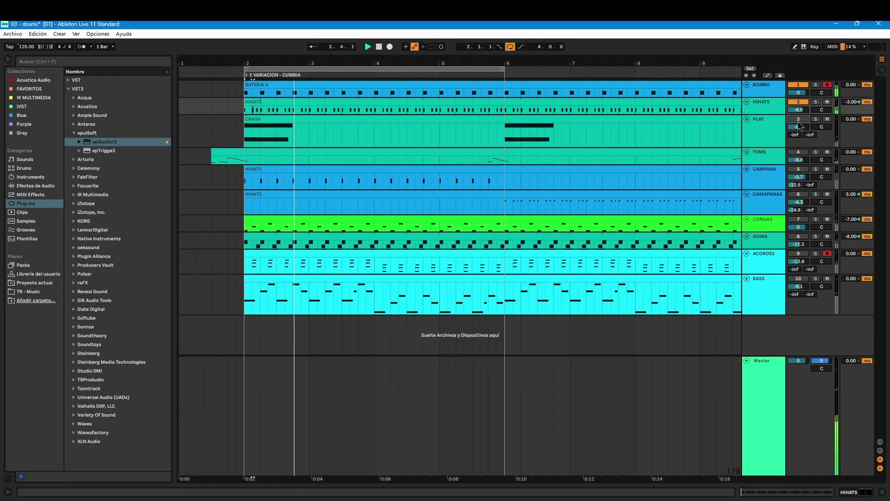
- Activate the PLAT track and restart playback from 2.1.1
left_click(237, 136)
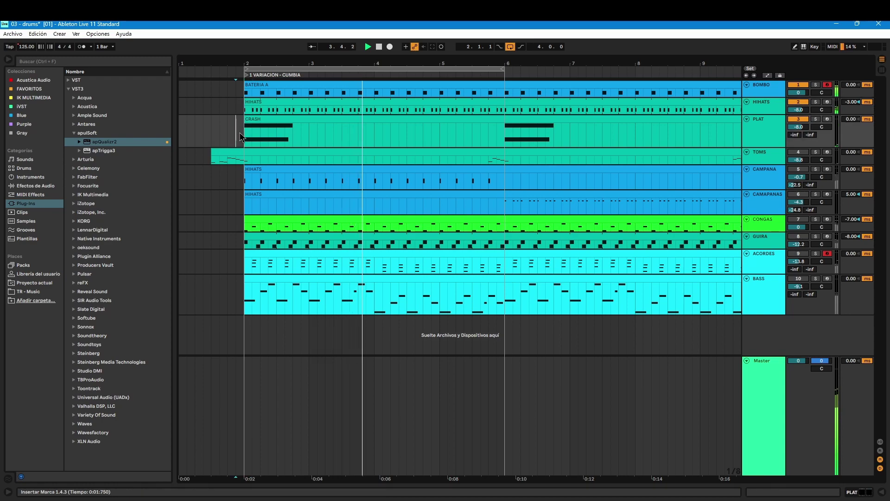
left_click(245, 134)
key("space")
key("space")
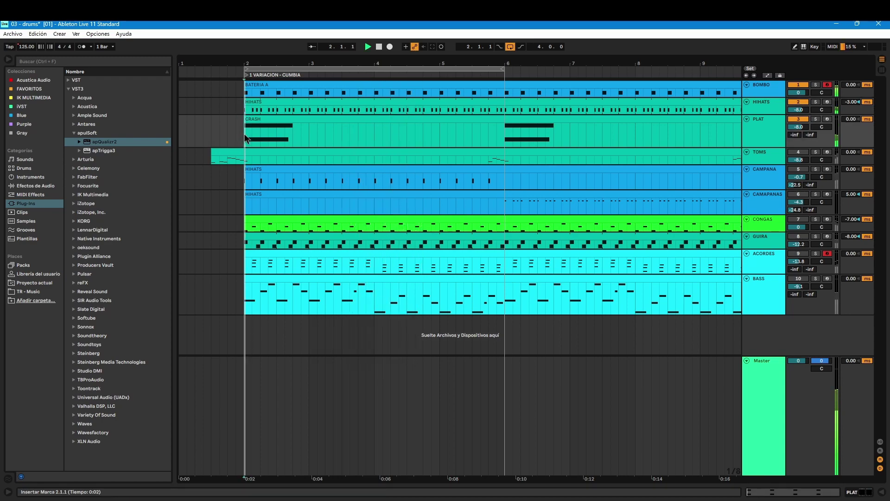
- Activate the TOMS track and audition its opening fill by moving the loop start to 1.3.1 and back to 2.1.1
left_click(799, 153)
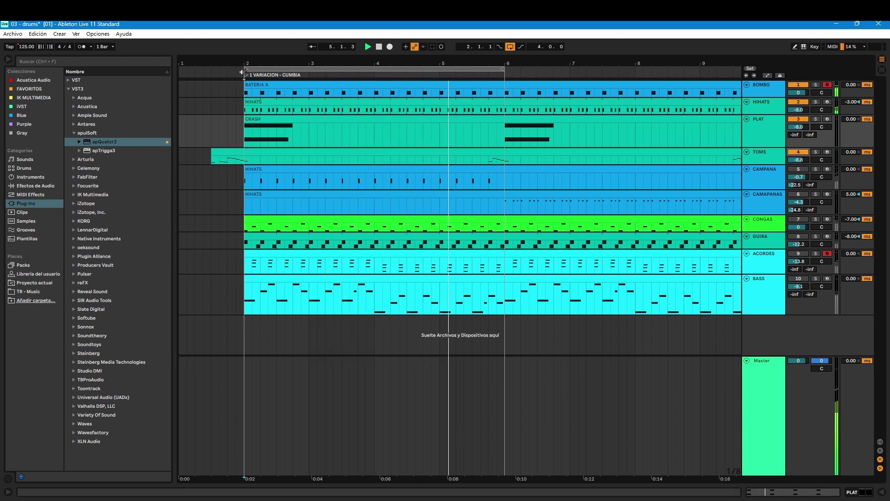
left_click_drag(252, 68, 211, 67)
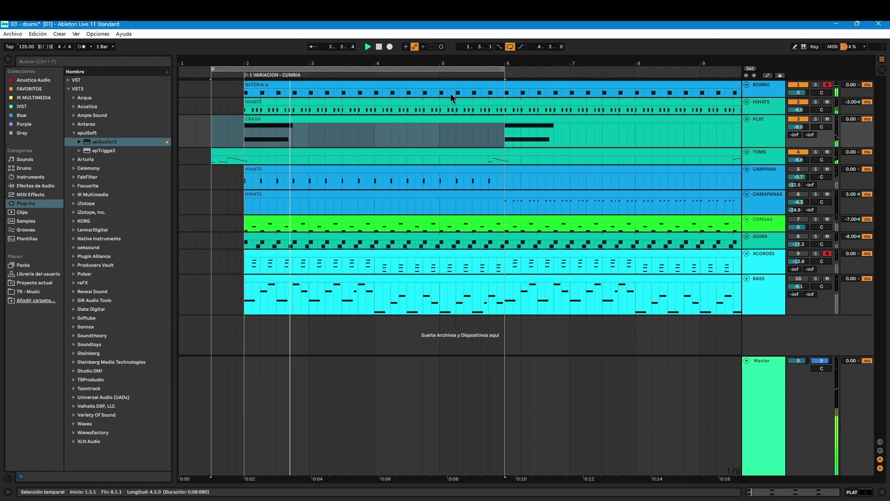
left_click_drag(211, 73, 244, 73)
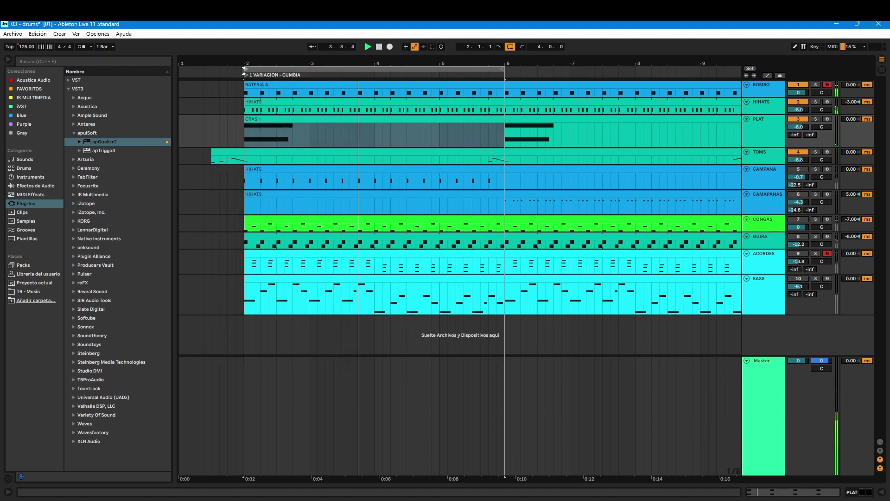
- Extend the arrangement loop's end to bar 34 for a loop length of 32 bars
left_click_drag(502, 64, 398, 58)
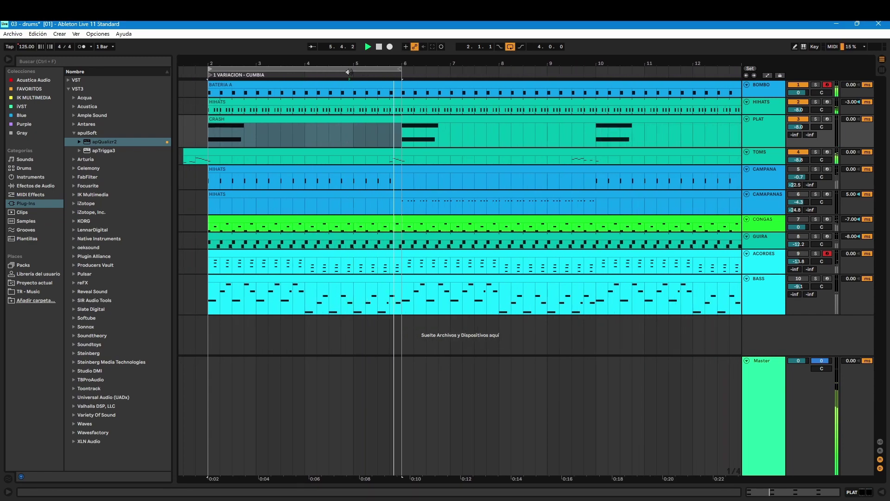
left_click_drag(402, 70, 598, 97)
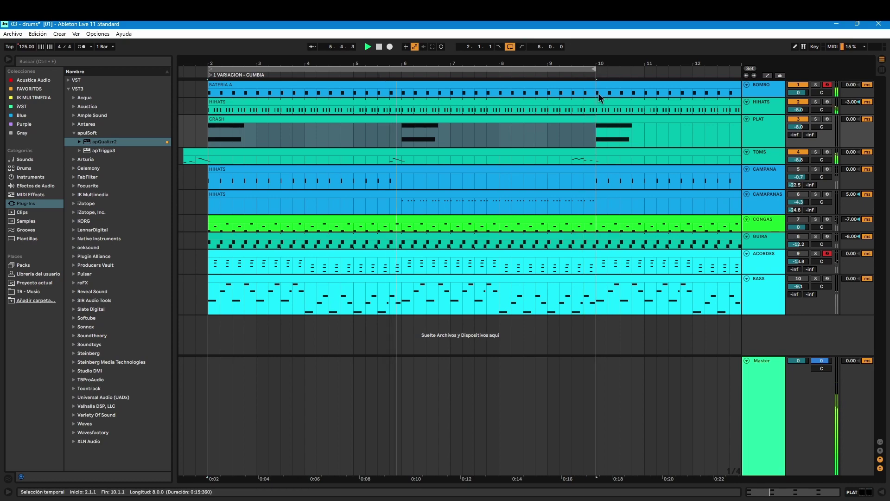
mouse_move(580, 64)
left_mouse_down()
mouse_move(376, 59)
mouse_move(566, 72)
left_mouse_up()
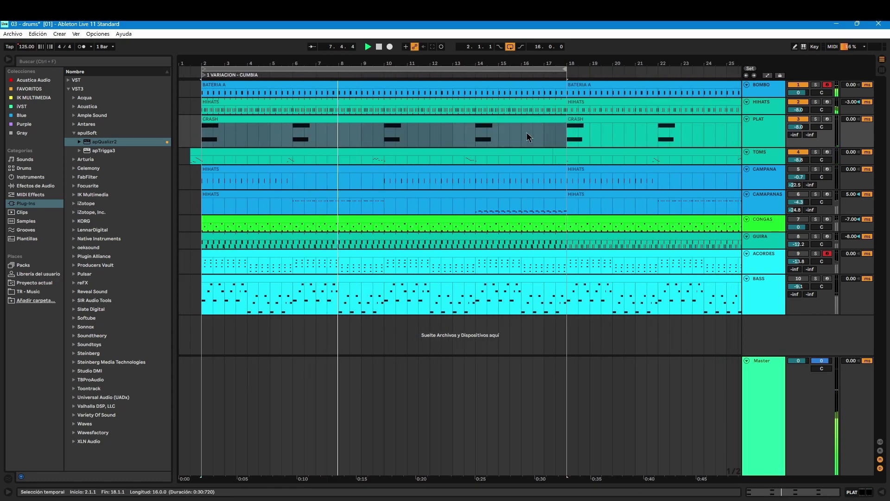
key("minus")
key("minus")
key("minus")
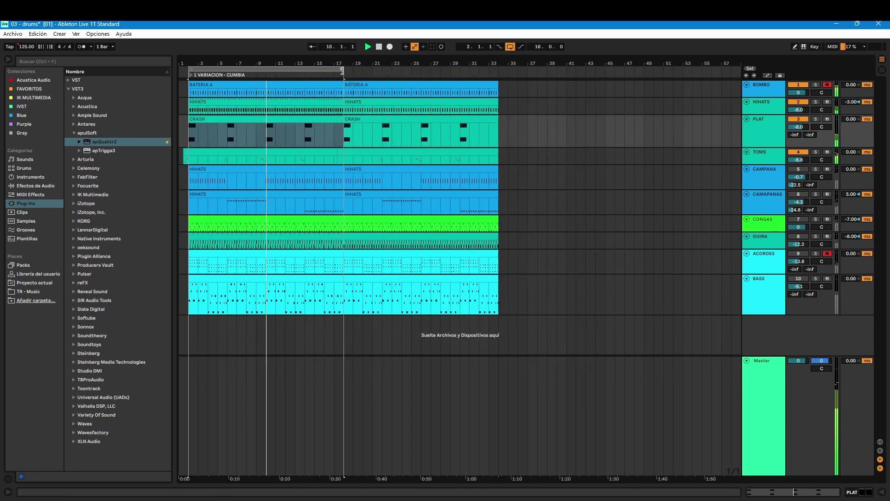
left_click_drag(342, 70, 498, 79)
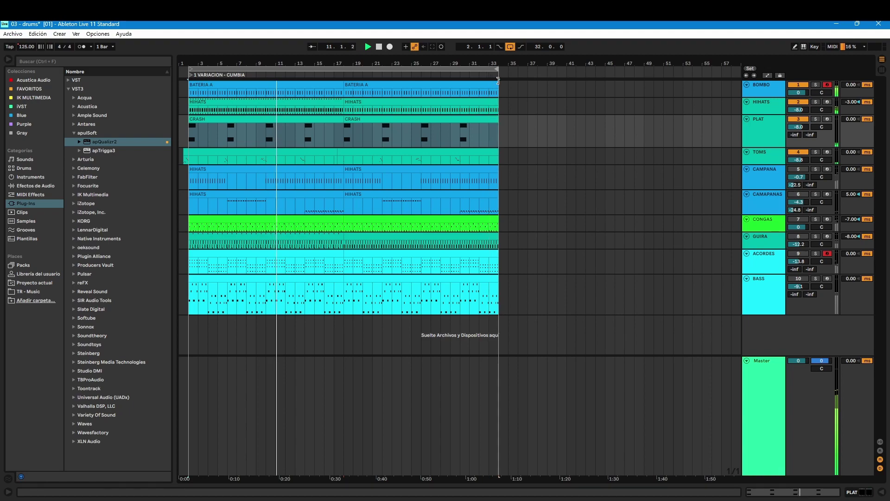
- Activate the CAMPANA track and lower its volume to -2.7 dB
key("plus")
key("plus")
key("plus")
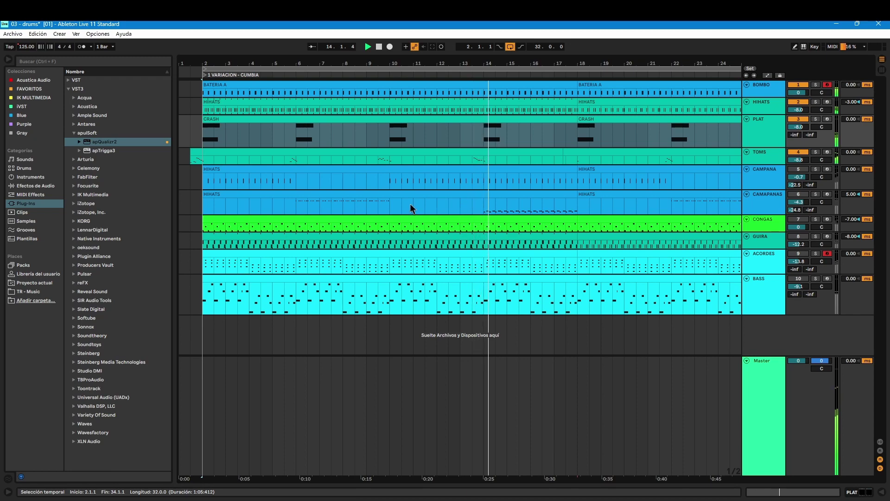
key("minus")
key("minus")
key("plus")
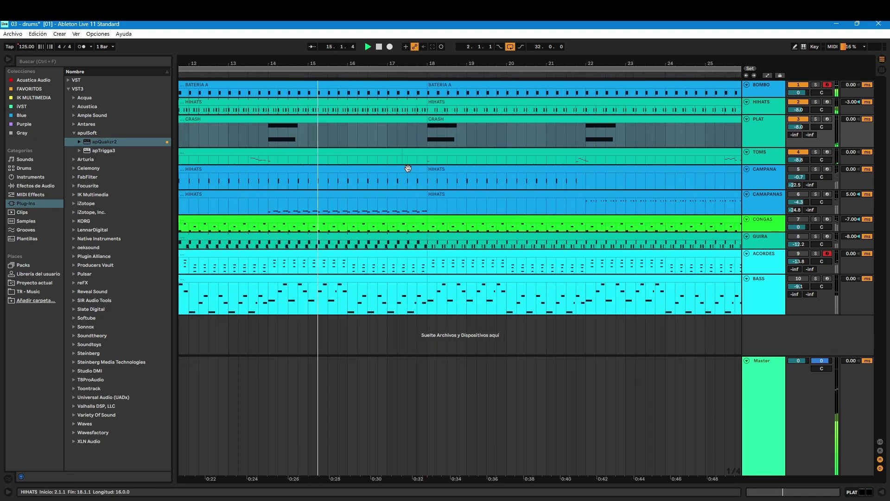
key("minus")
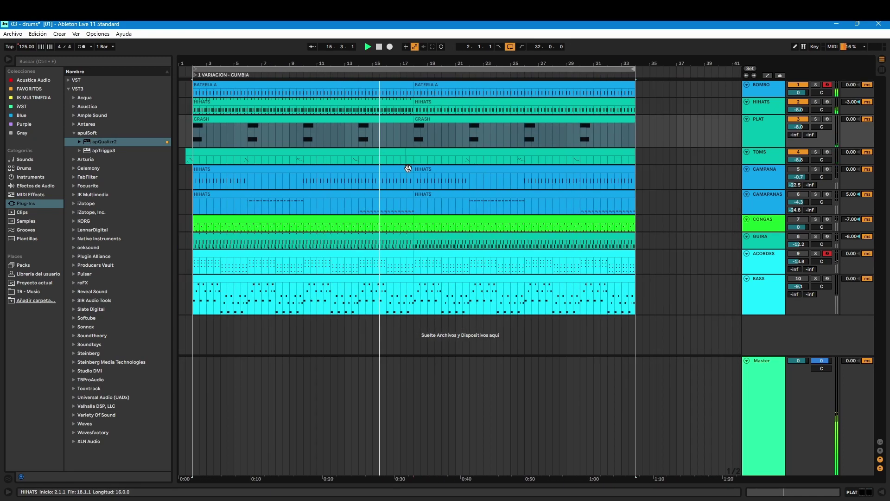
left_click(797, 170)
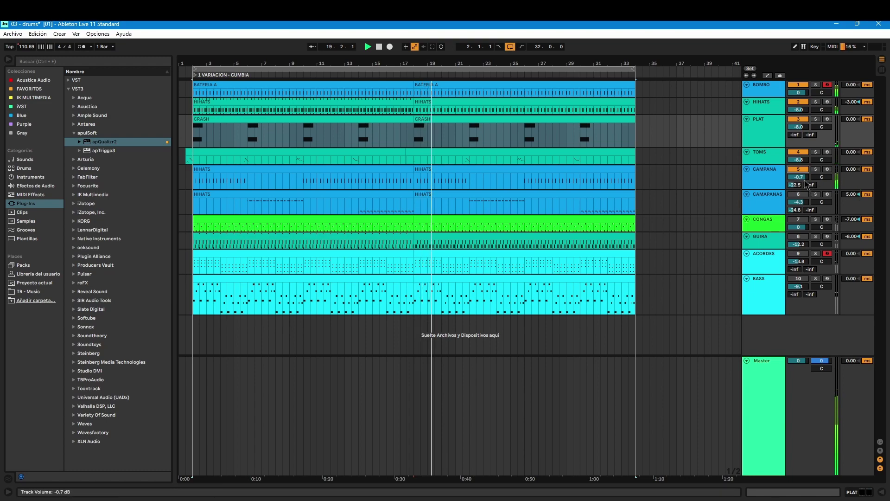
left_click_drag(799, 176, 799, 188)
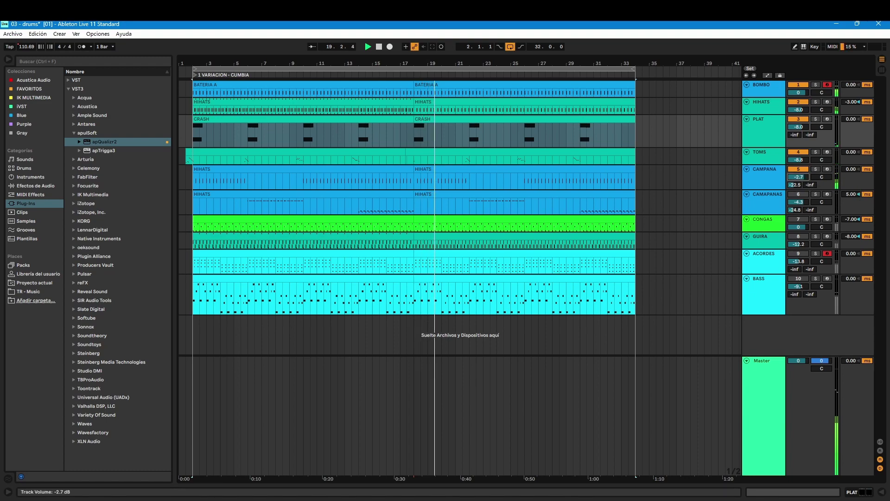
- Activate the CAMAPANAS track and restart playback from the 1 VARIACION - CUMBIA locator
left_click(797, 194)
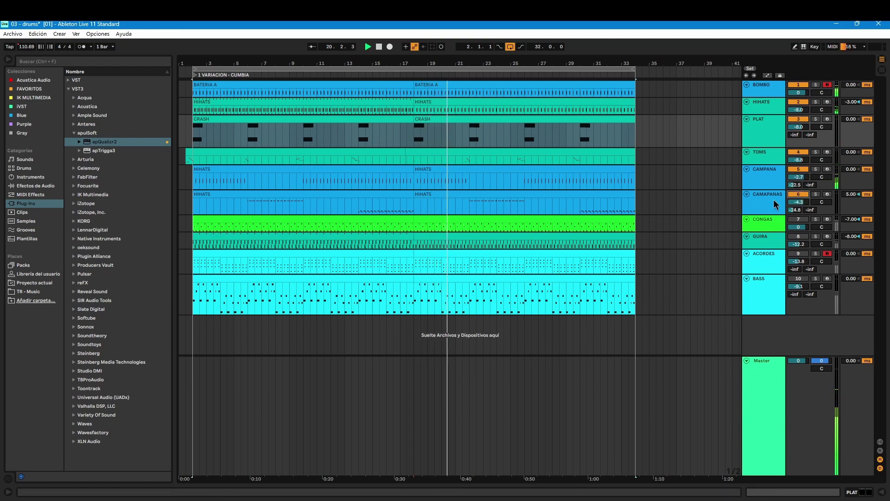
left_click(195, 75)
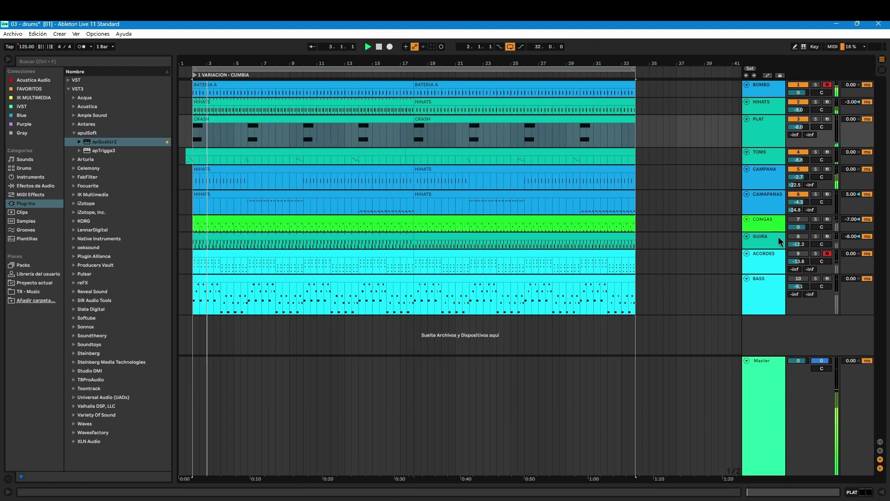
- Activate the CONGAS track and increase its height to examine its note pattern across the arrangement
left_click(798, 221)
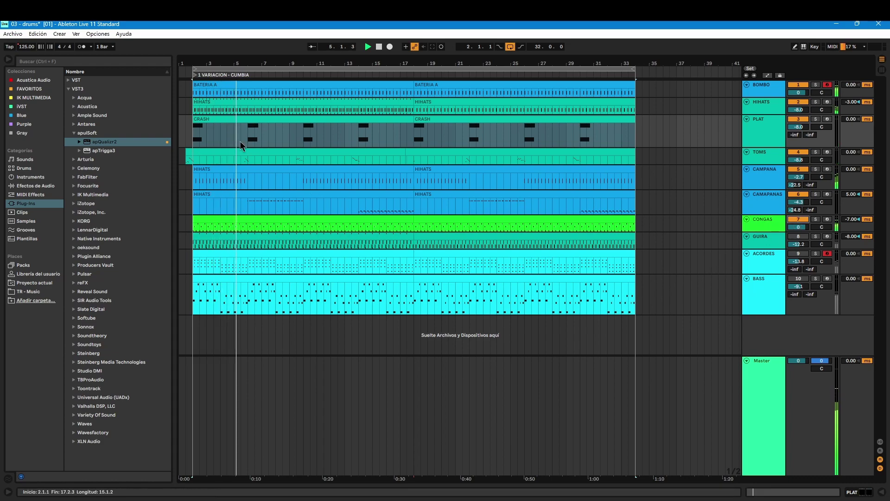
left_click_drag(244, 62, 302, 81)
left_click_drag(774, 230, 775, 255)
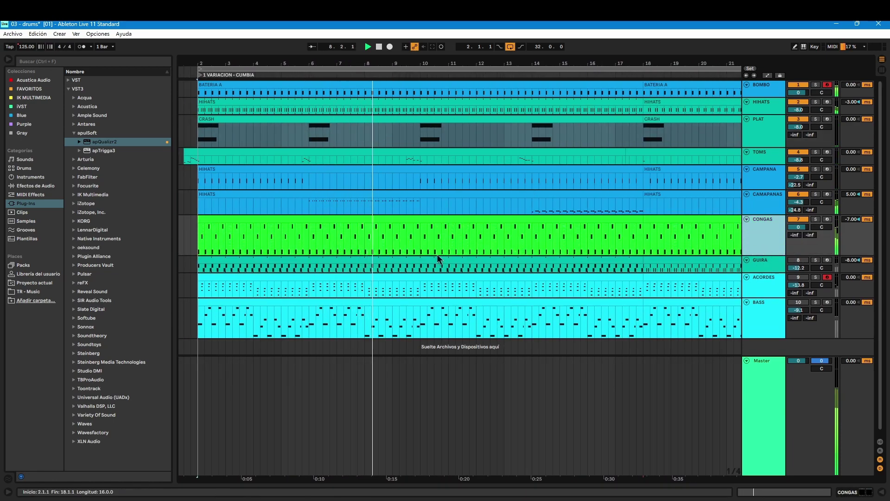
scroll(421, 241, "up", 6)
scroll(421, 239, "down", 4)
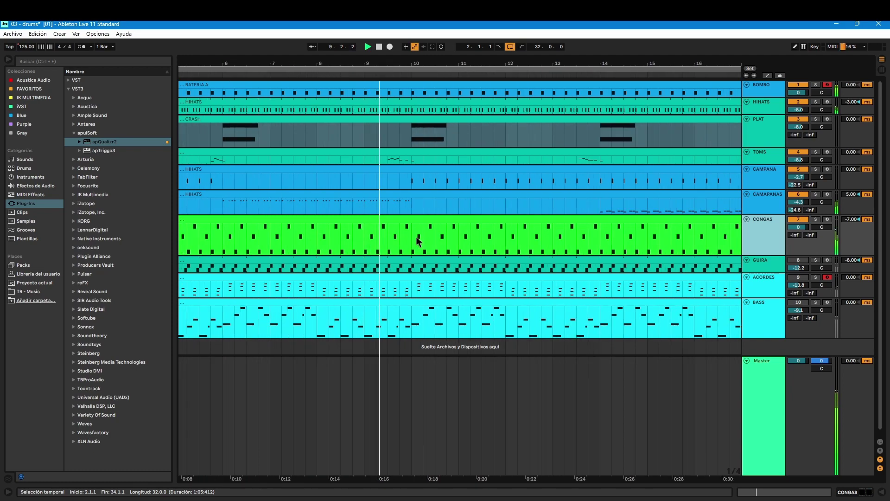
scroll(407, 236, "down", 2)
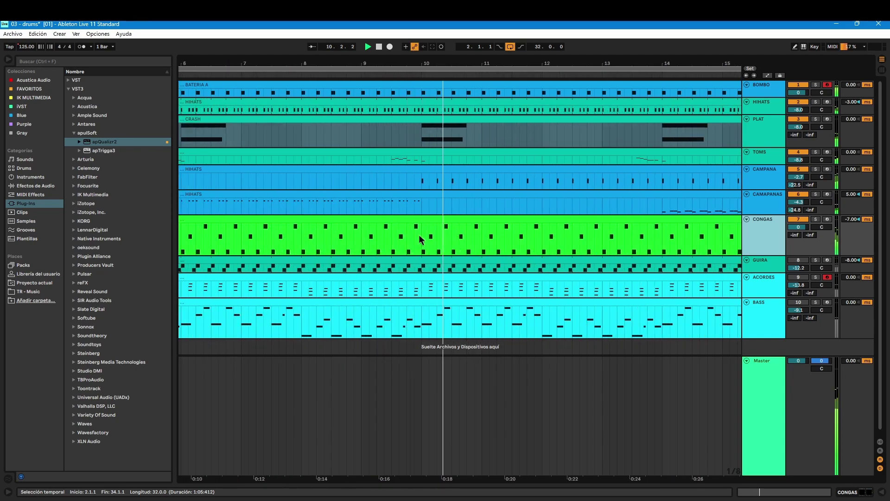
scroll(422, 237, "down", 2)
scroll(523, 273, "down", 3)
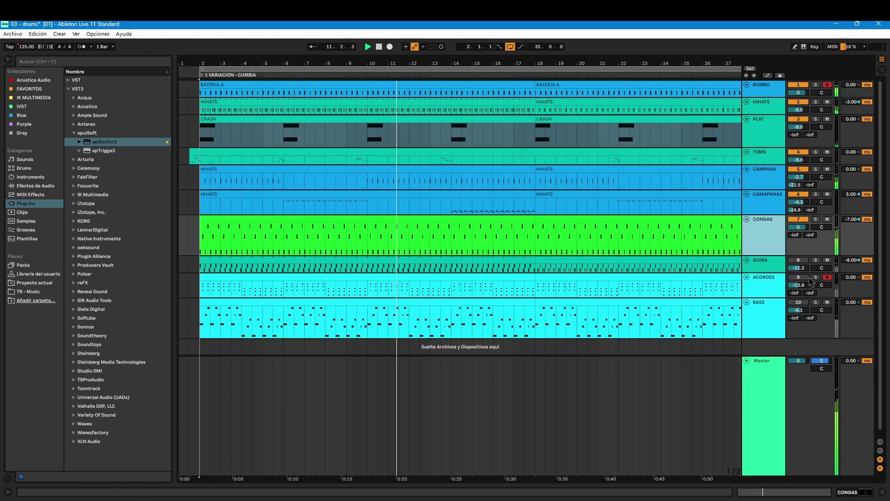
- Activate the GUIRA, ACORDES and BASS tracks alongside the others
left_click(799, 260)
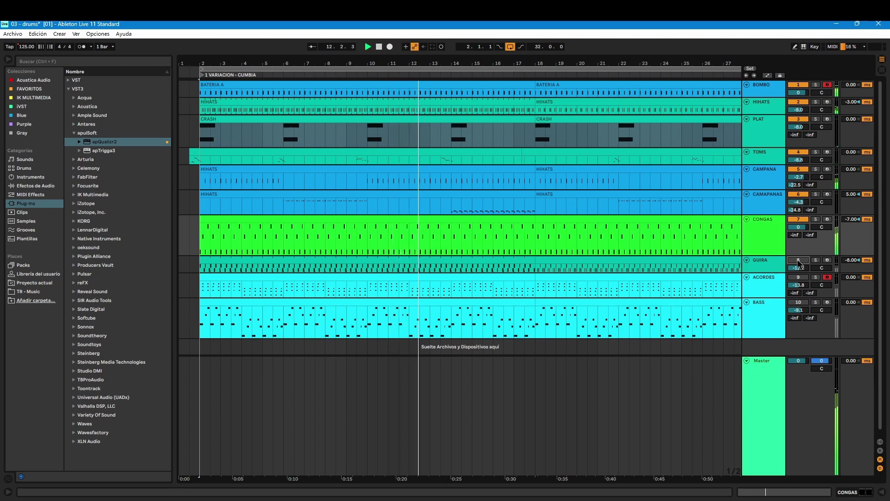
left_click(419, 275)
scroll(436, 275, "down", 2)
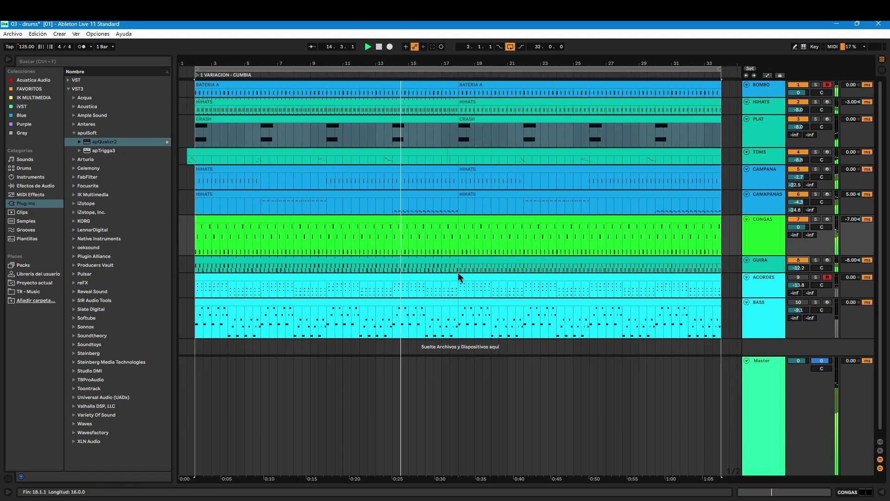
left_click(458, 272)
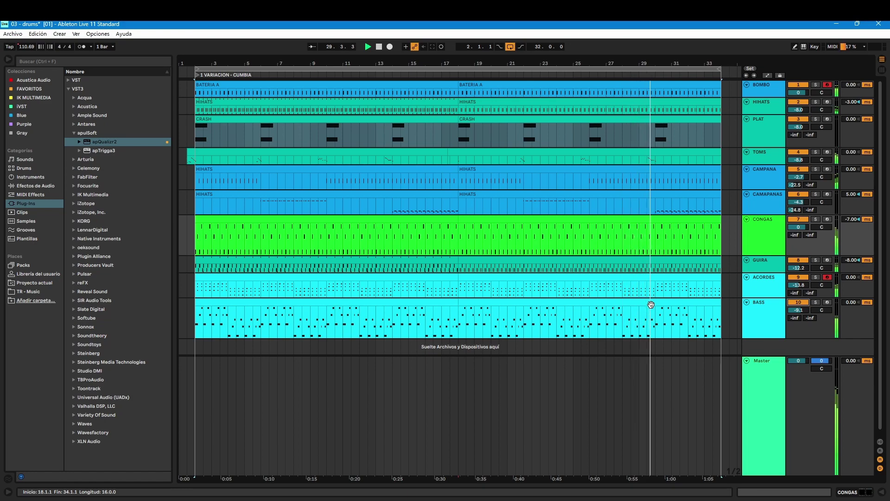
- Reduce the Master track's height and select the BOMBO track
left_click_drag(777, 355, 776, 416)
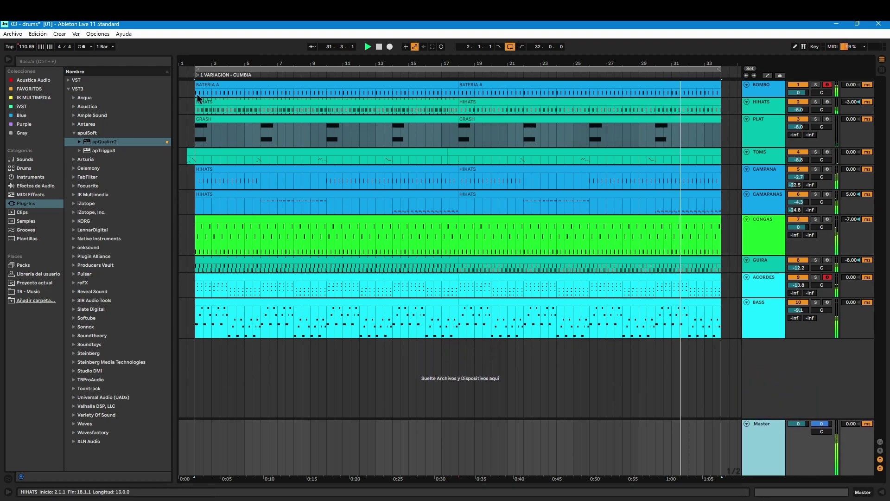
left_click_drag(193, 63, 193, 153)
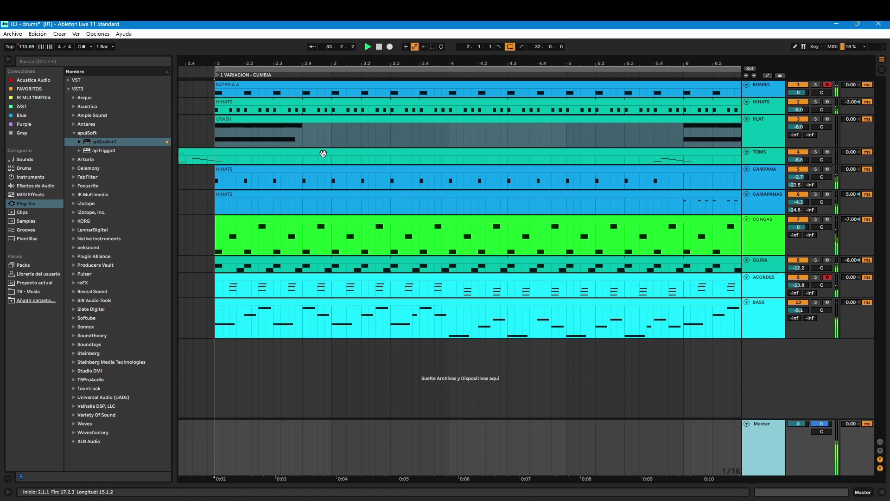
left_click(755, 92)
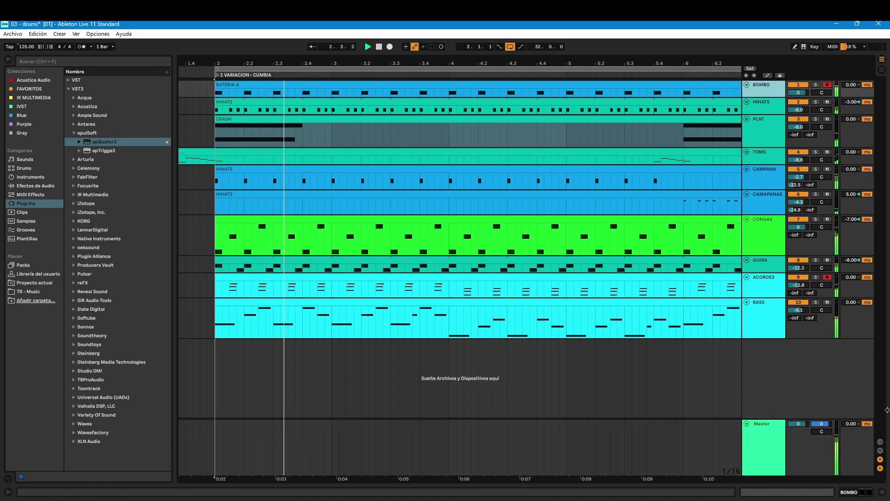
- Show the device chain and examine the apQualizr2 EQ curve on the BOMBO track
left_click(858, 492)
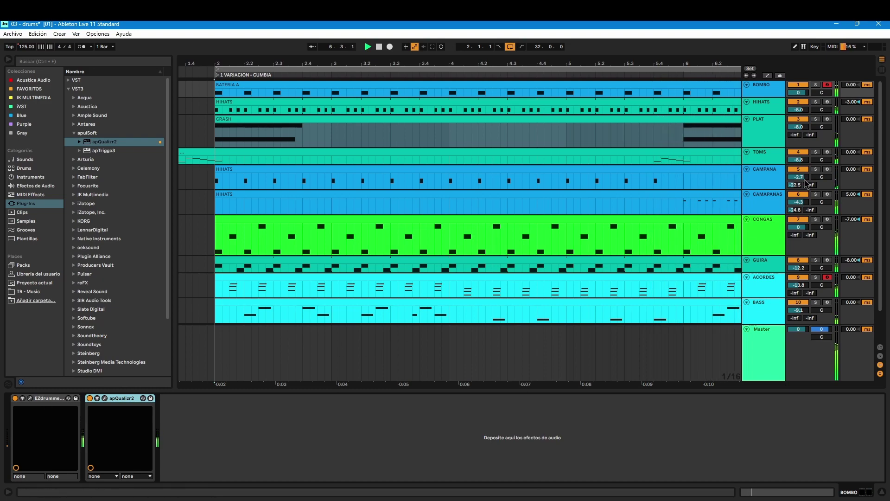
left_click(769, 161)
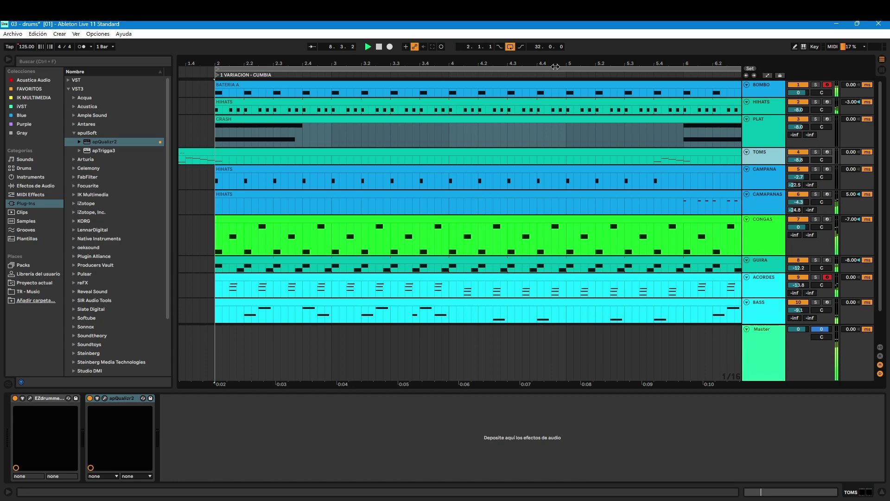
left_click_drag(567, 62, 362, 61)
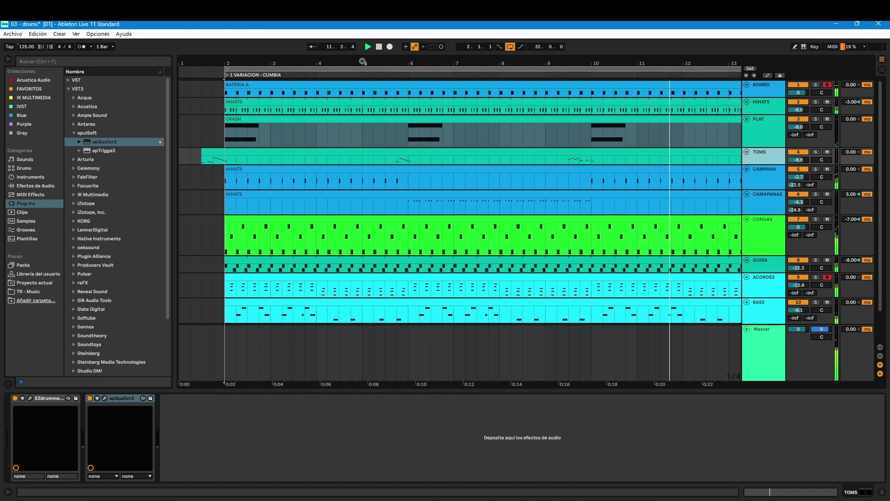
left_click_drag(362, 61, 363, 45)
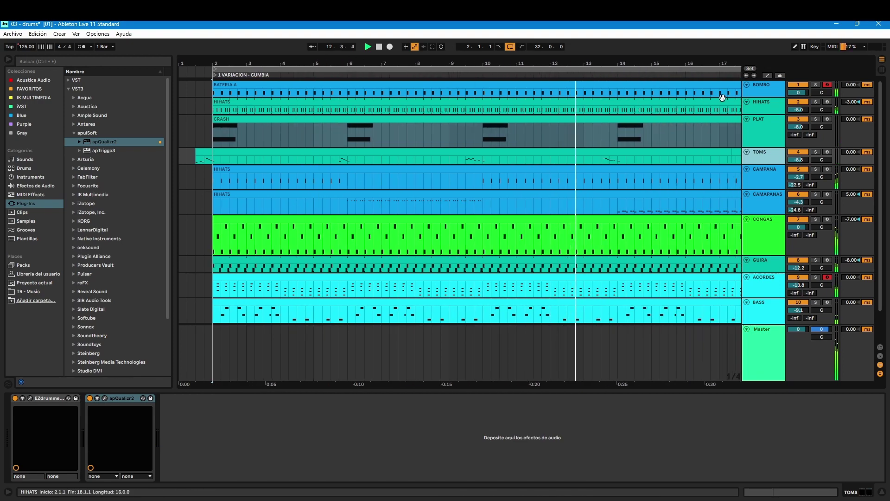
left_click(722, 97)
left_click(105, 398)
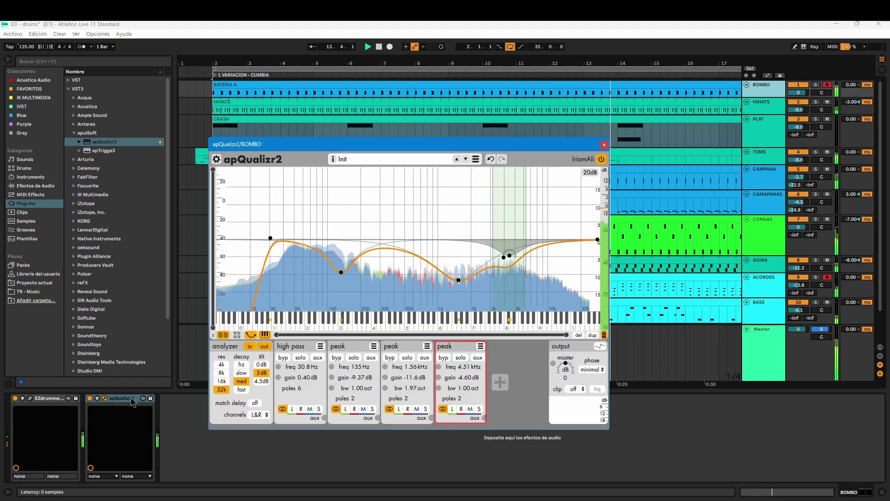
left_click(604, 144)
- Examine the high-pass filter in the HIHATS track's apQualizr2 equalizer
key("Down")
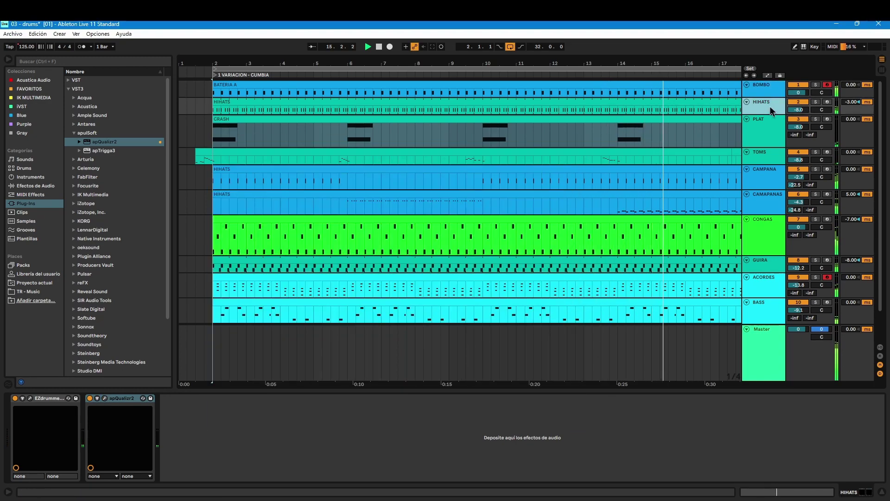
left_click(105, 399)
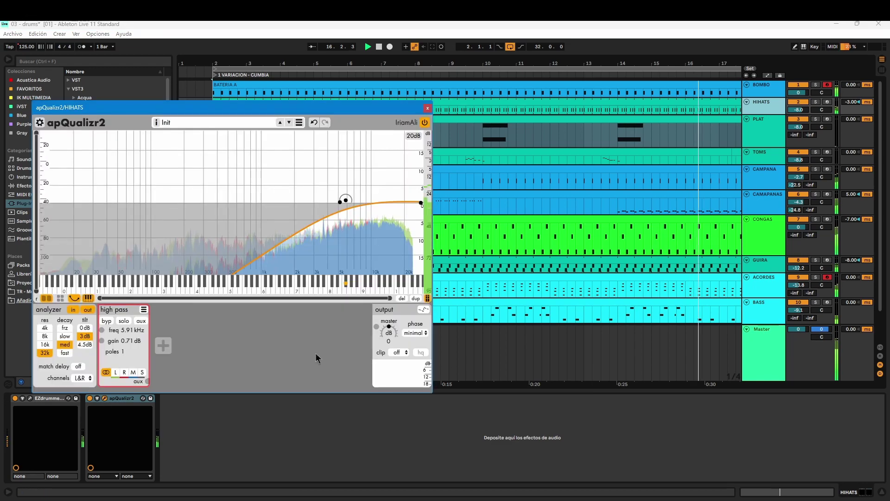
left_click(424, 107)
- Examine the TOMS track's apQualizr2 high-pass settings and view the CAMPANA track's device chain
left_click(762, 138)
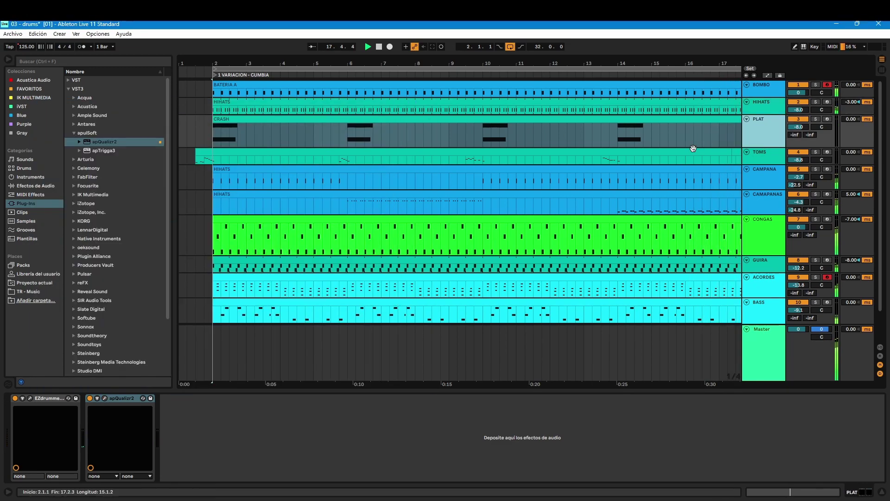
left_click(774, 162)
left_click(105, 398)
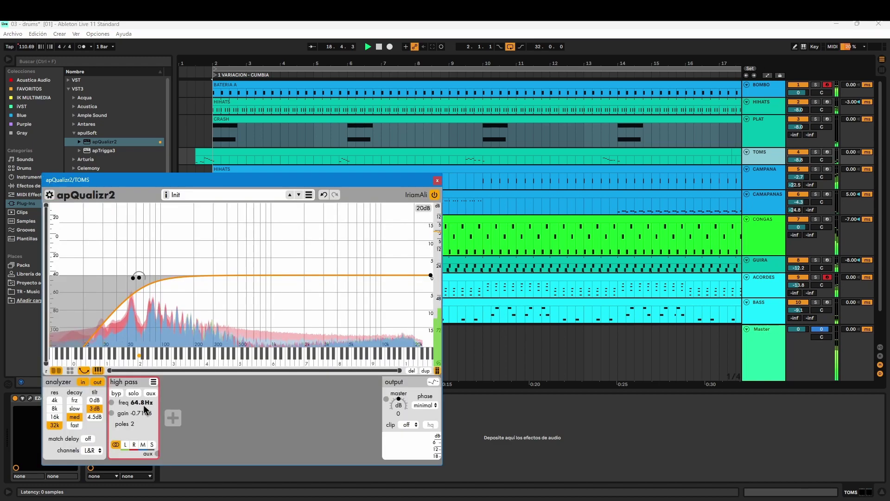
left_click(436, 180)
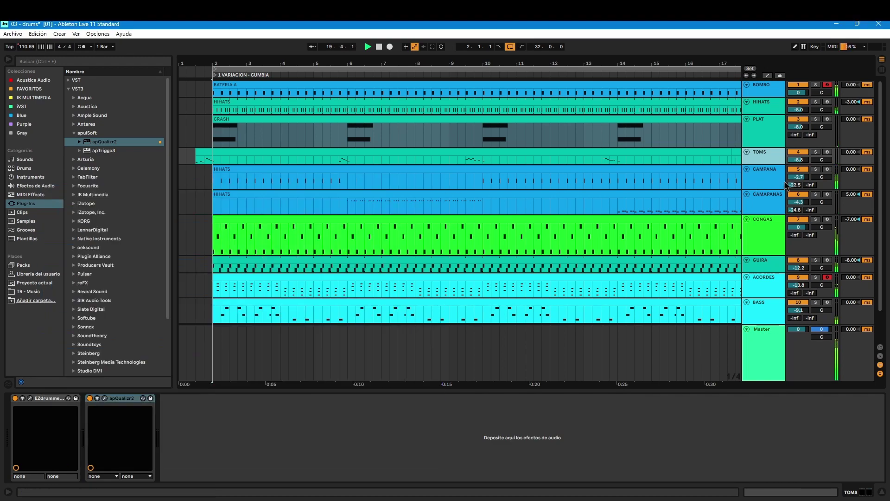
left_click(755, 186)
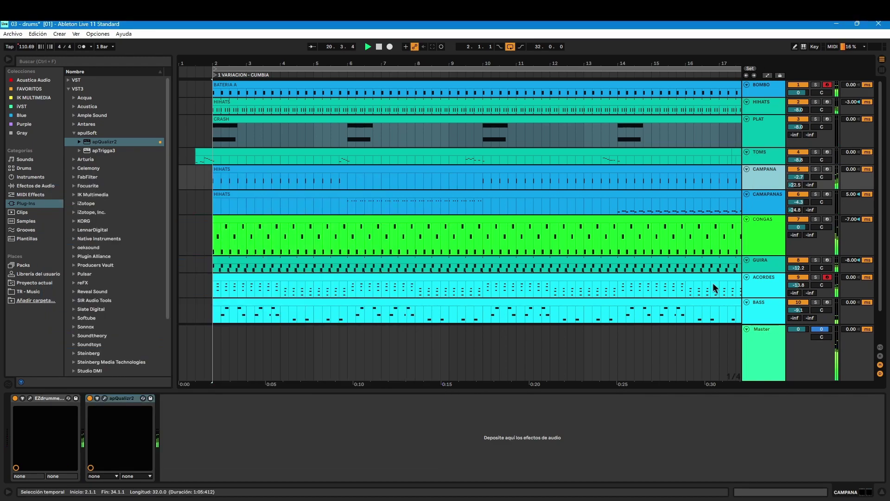
- Add apQualizr2 to the ACORDES track with a high-pass band at about 158 Hz and -4.68 dB gain
left_click(772, 285)
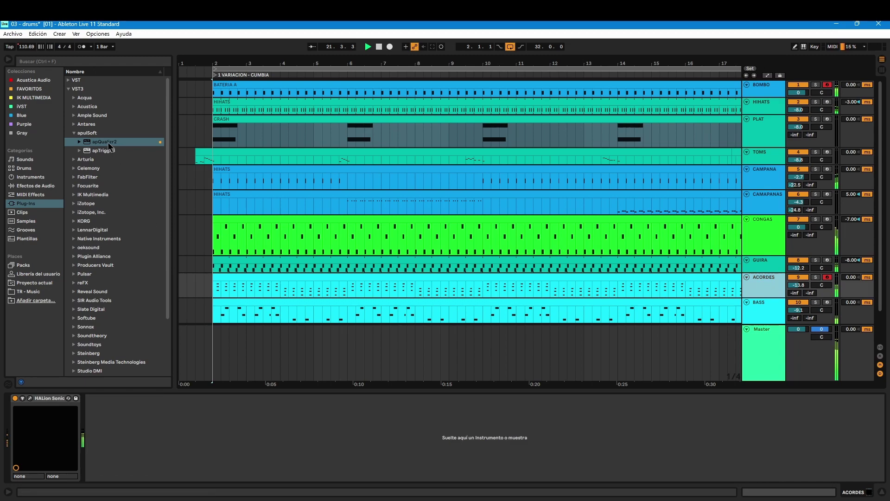
left_click_drag(239, 266, 280, 287)
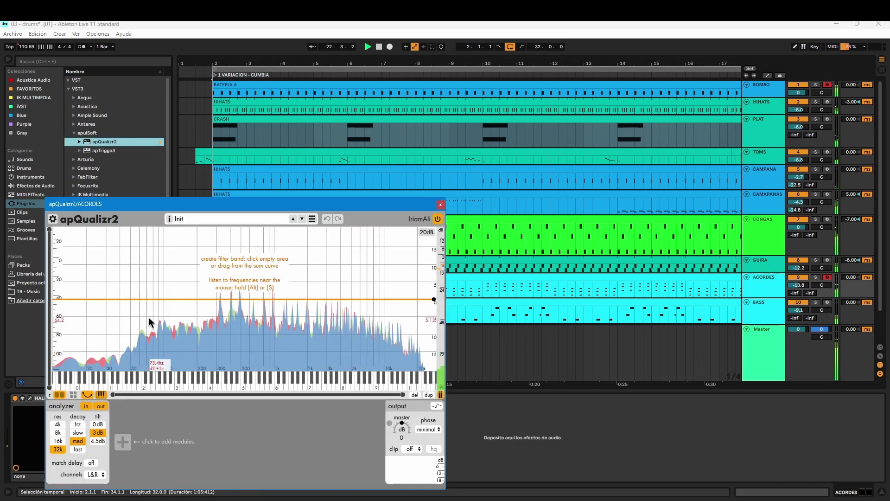
left_click(185, 317)
left_click(216, 269)
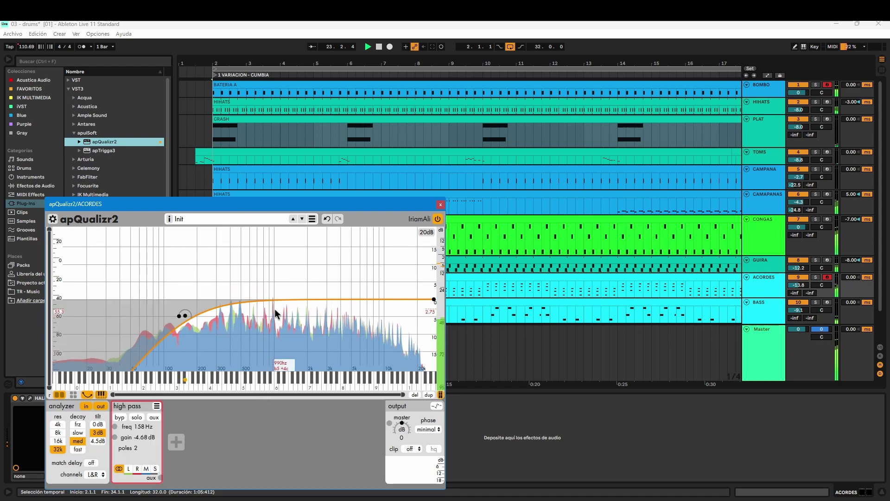
- Add a low-shelf band at about 1.10 kHz and -5.63 dB to the ACORDES equalizer, then hide the device chain
left_click(265, 315)
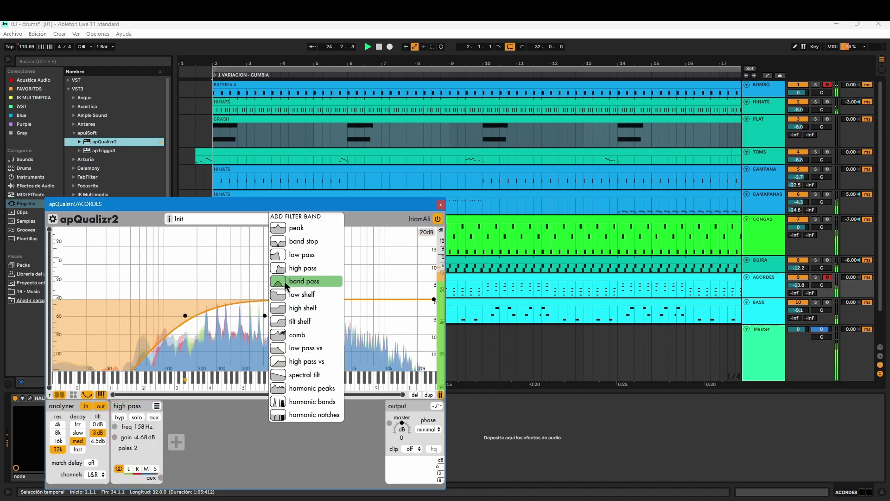
left_click(297, 294)
mouse_move(263, 314)
left_mouse_down()
mouse_move(265, 330)
mouse_move(276, 321)
left_mouse_up()
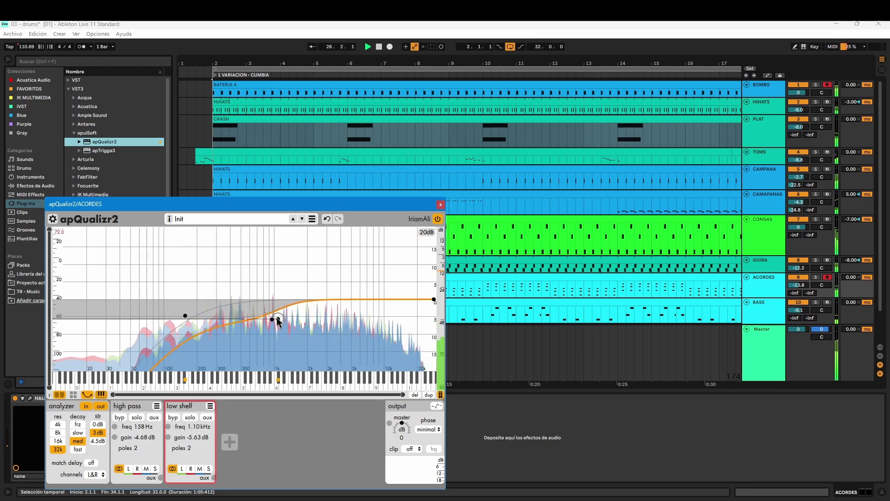
left_click(441, 205)
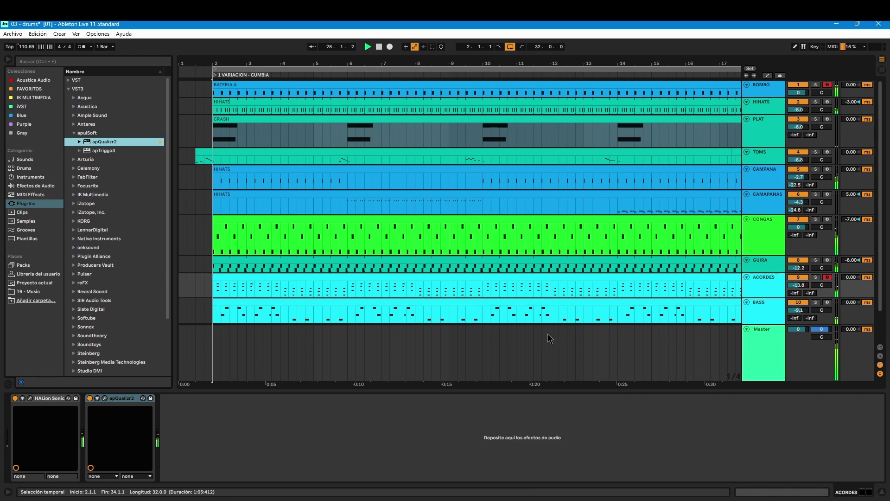
left_click(882, 493)
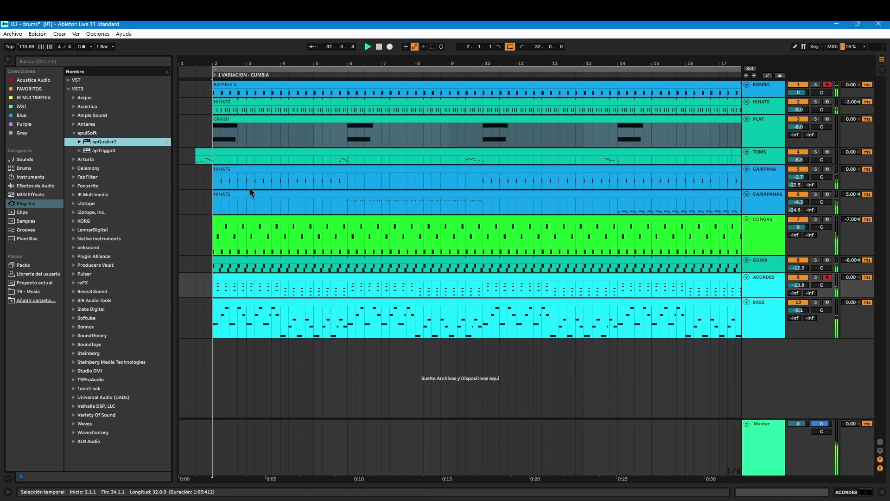
- Extend the loop start back to 1.3.1 to include the opening toms fill, and examine the arrangement during playback
mouse_move(214, 67)
left_mouse_down()
mouse_move(295, 64)
mouse_move(229, 71)
left_mouse_up()
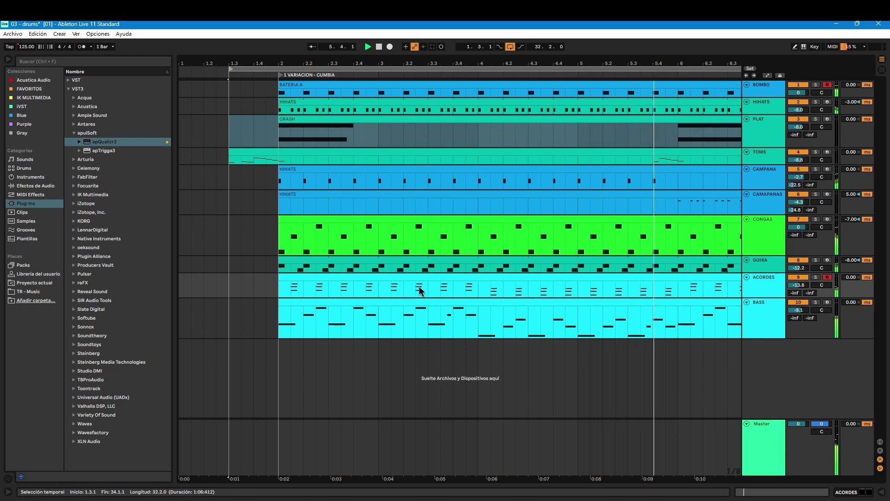
scroll(420, 286, "down", 2)
key("minus")
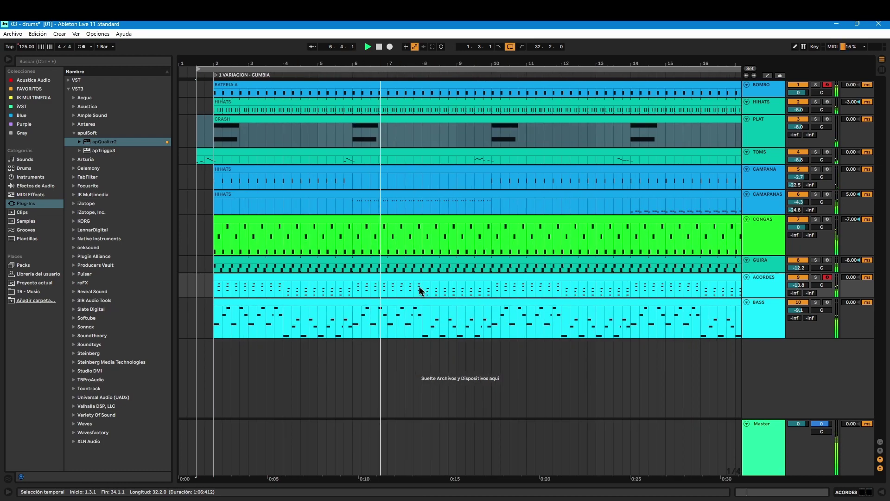
scroll(368, 312, "down", 3)
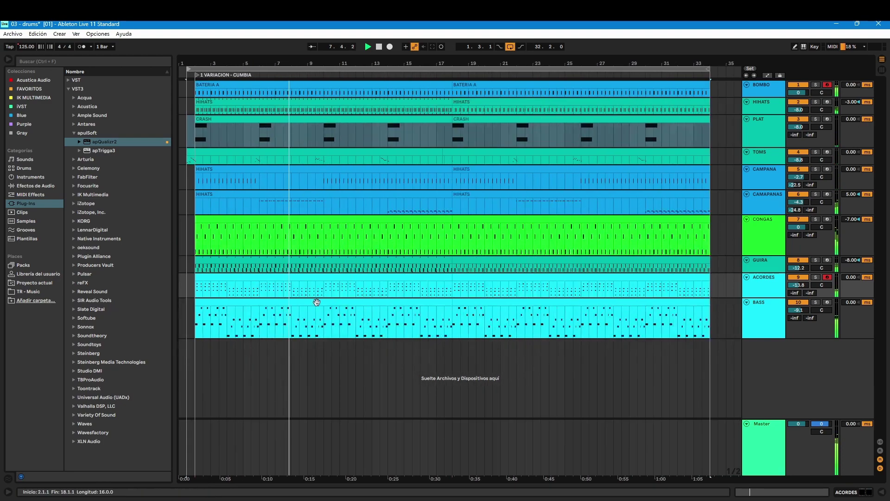
scroll(298, 319, "up", 3)
scroll(298, 319, "up", 3)
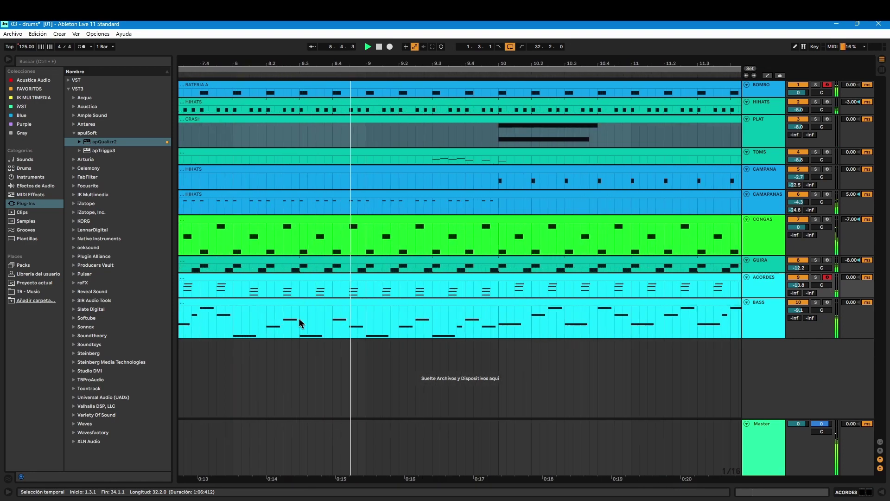
scroll(299, 319, "down", 2)
key("minus")
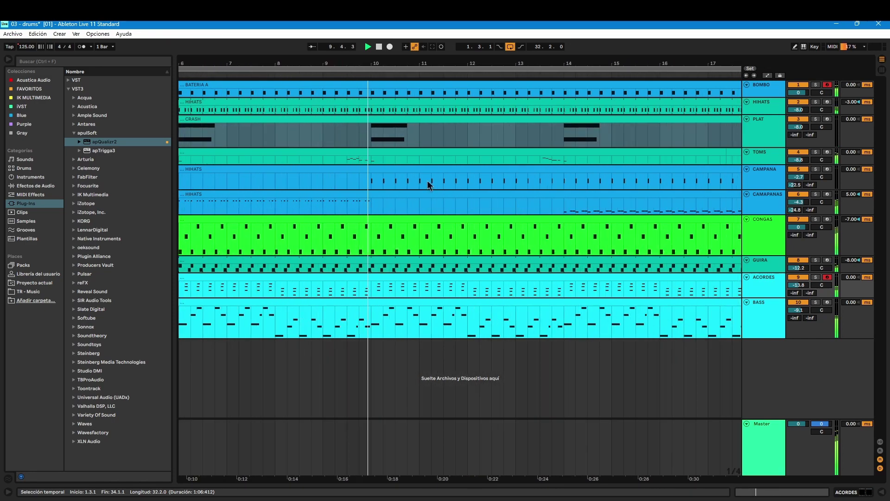